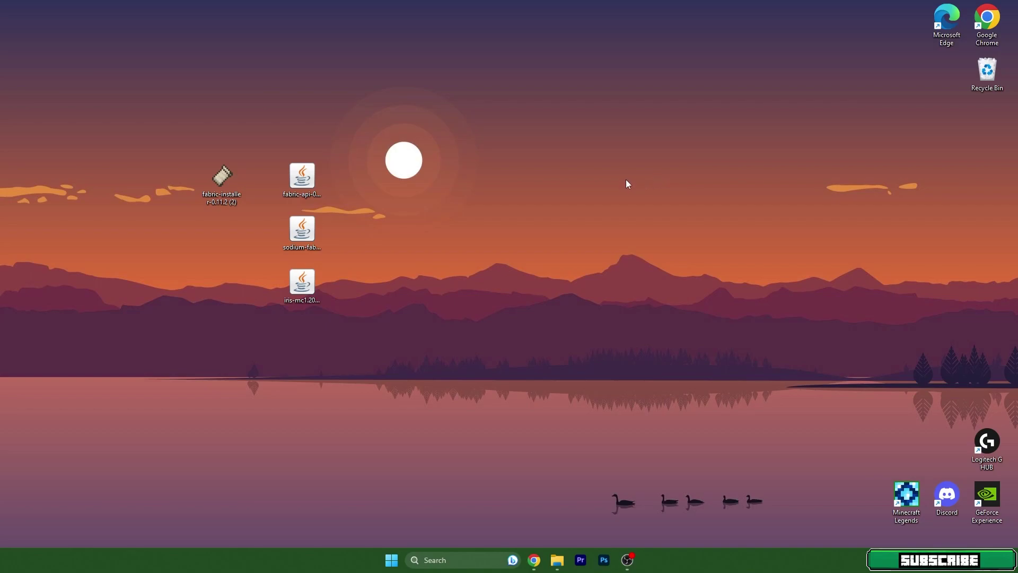
# Drag the three mod jars into a column beside the Fabric installer, then deselect them
pyautogui.moveTo(324, 181); pyautogui.dragTo(269, 245)
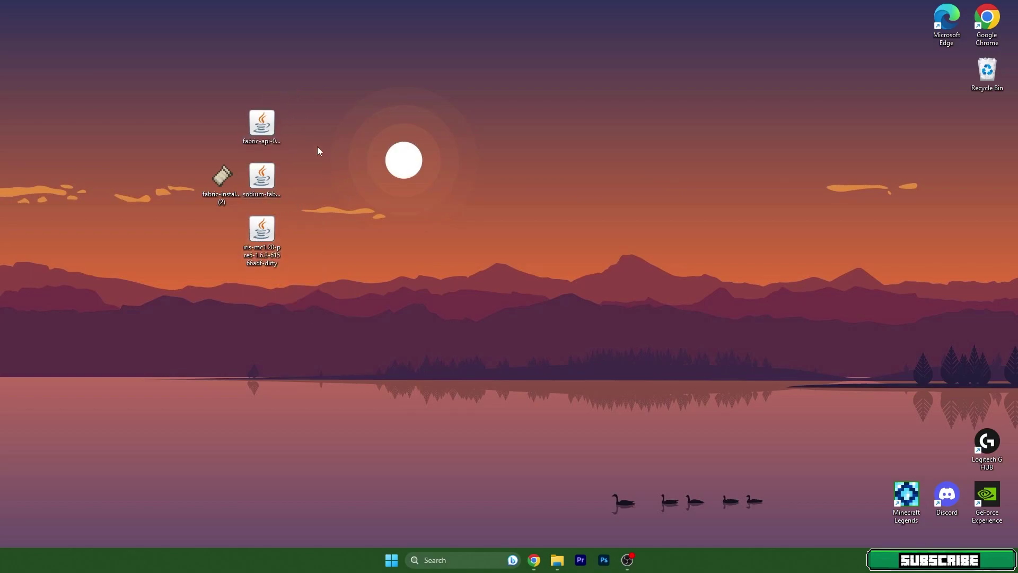
pyautogui.click(481, 405)
# Open the .minecraft folder in AppData Roaming through a %appdata% search
pyautogui.click(430, 557)
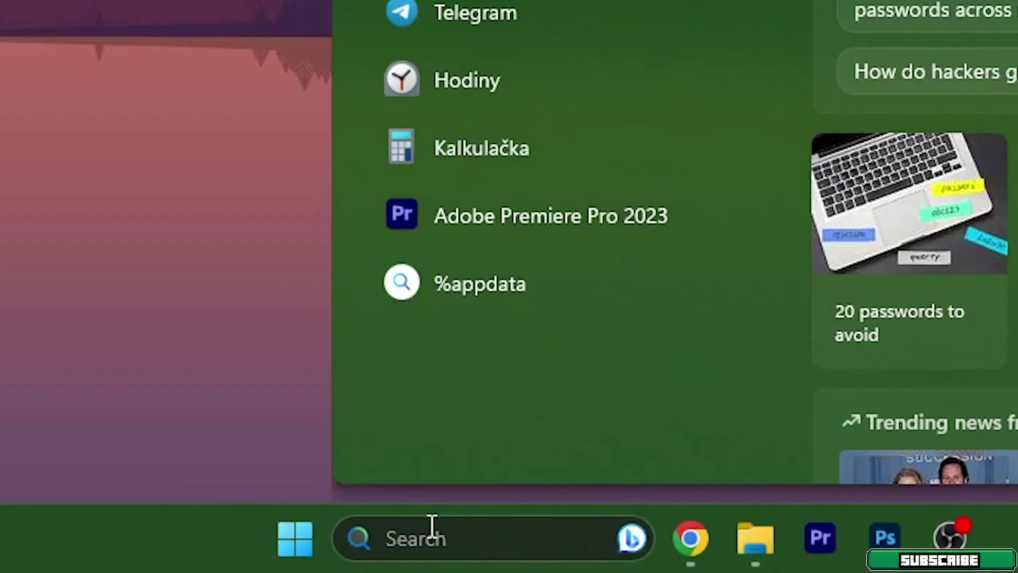
pyautogui.write('%appdata%')
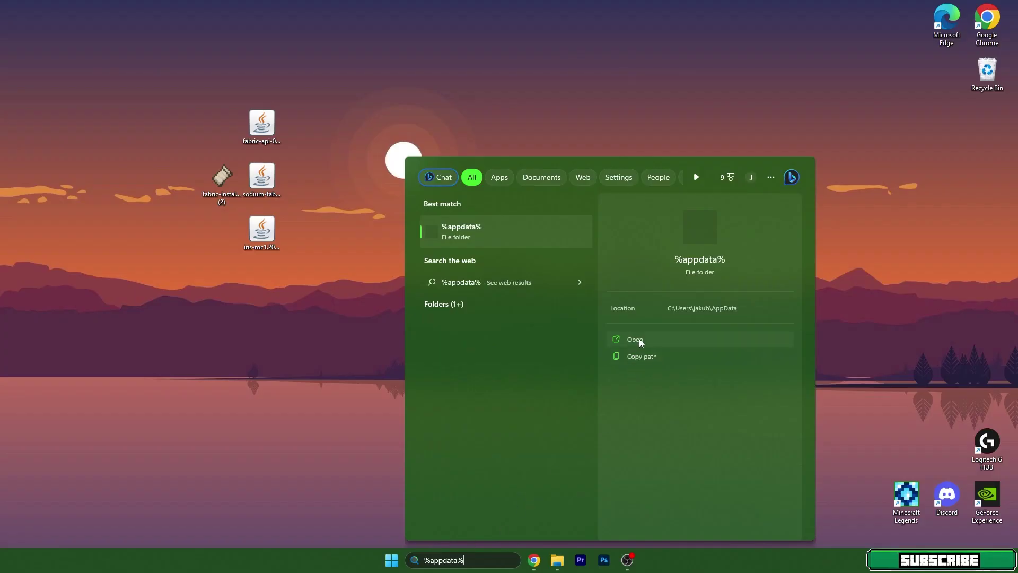
pyautogui.click(638, 338)
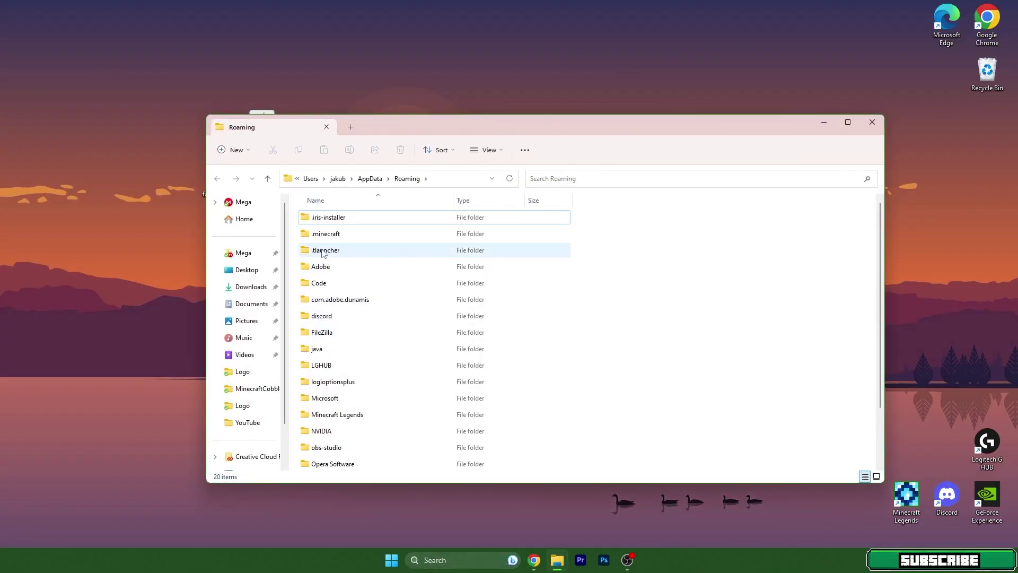
pyautogui.click(328, 235)
pyautogui.moveTo(392, 132); pyautogui.dragTo(518, 139)
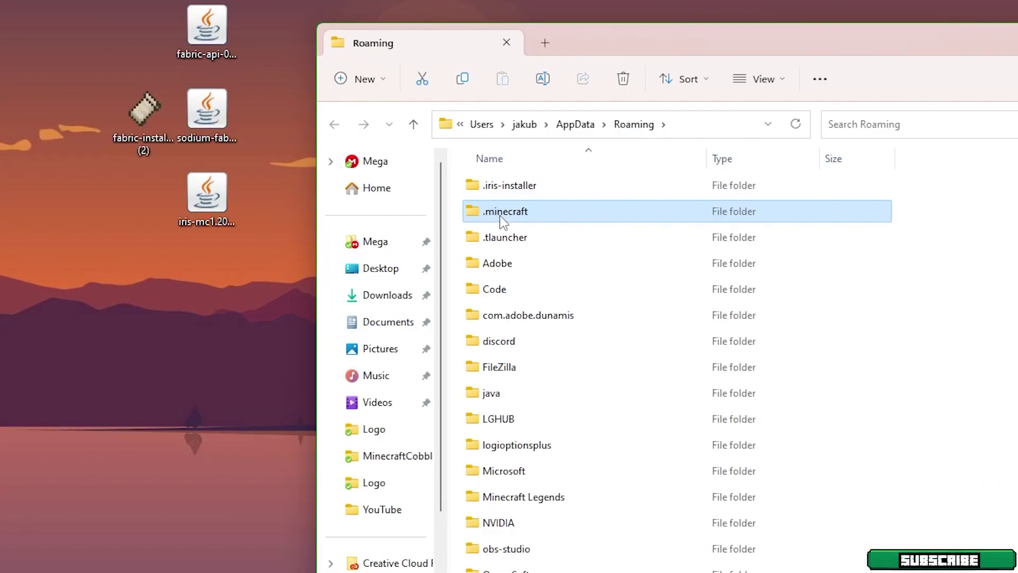
pyautogui.doubleClick(502, 212)
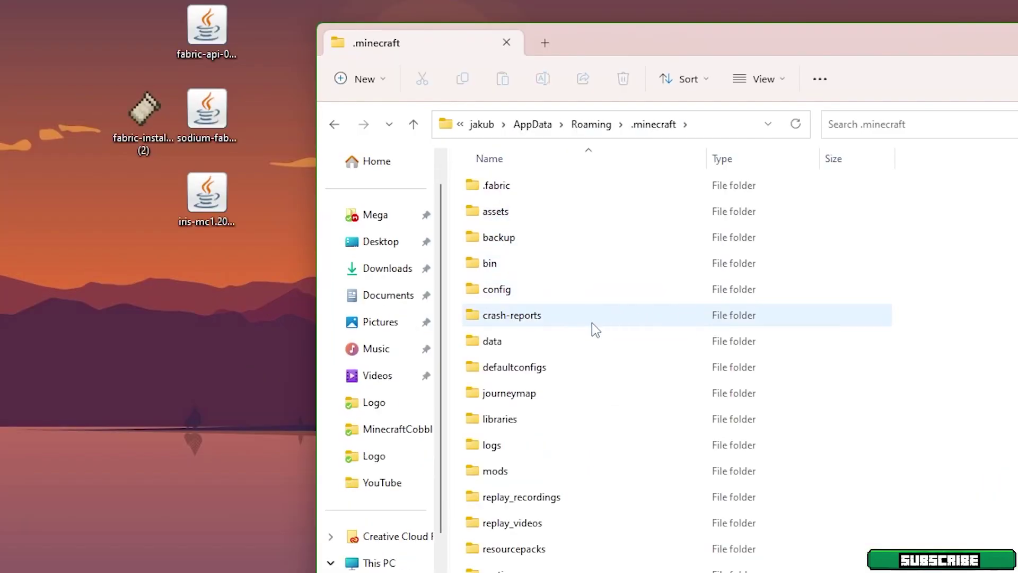
# Move the fabric-api, Sodium and Iris jars from the desktop into the mods folder
pyautogui.scroll(-3, 737, 334)
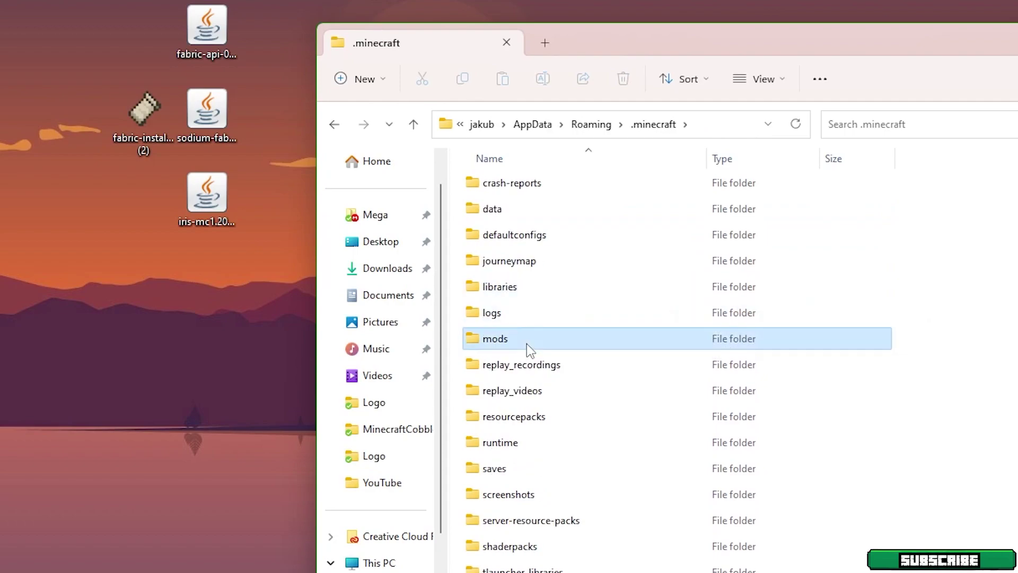
pyautogui.doubleClick(528, 344)
pyautogui.moveTo(241, 275); pyautogui.dragTo(567, 224)
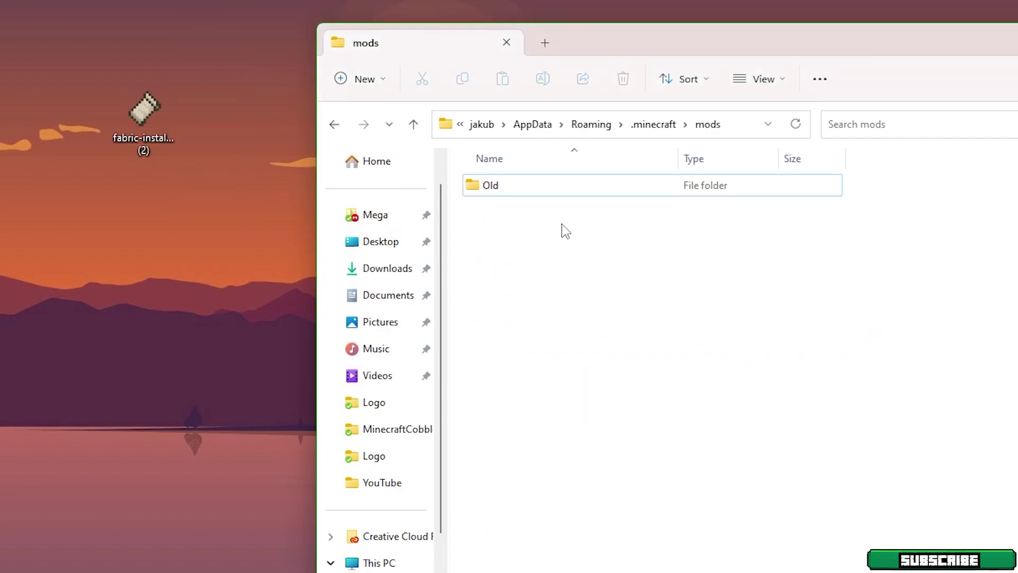
pyautogui.click(523, 327)
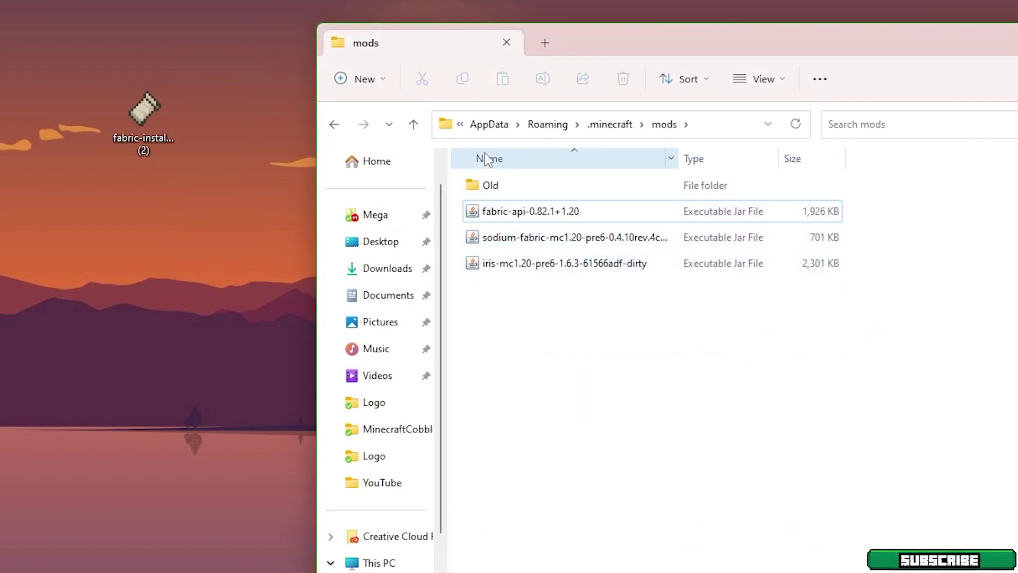
# Return to .minecraft and open the versions folder
pyautogui.click(334, 125)
pyautogui.scroll(-4, 573, 318)
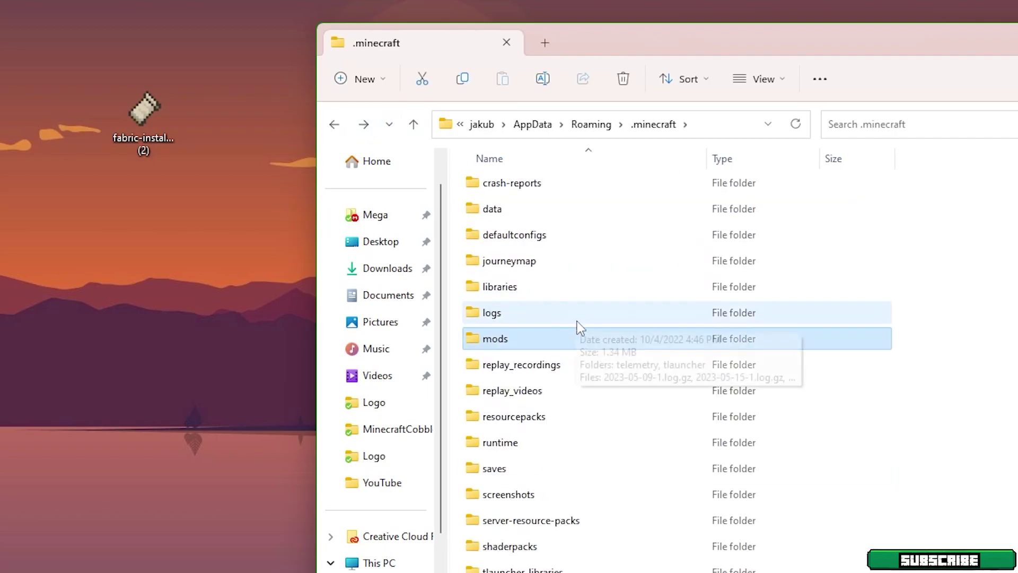
pyautogui.doubleClick(479, 469)
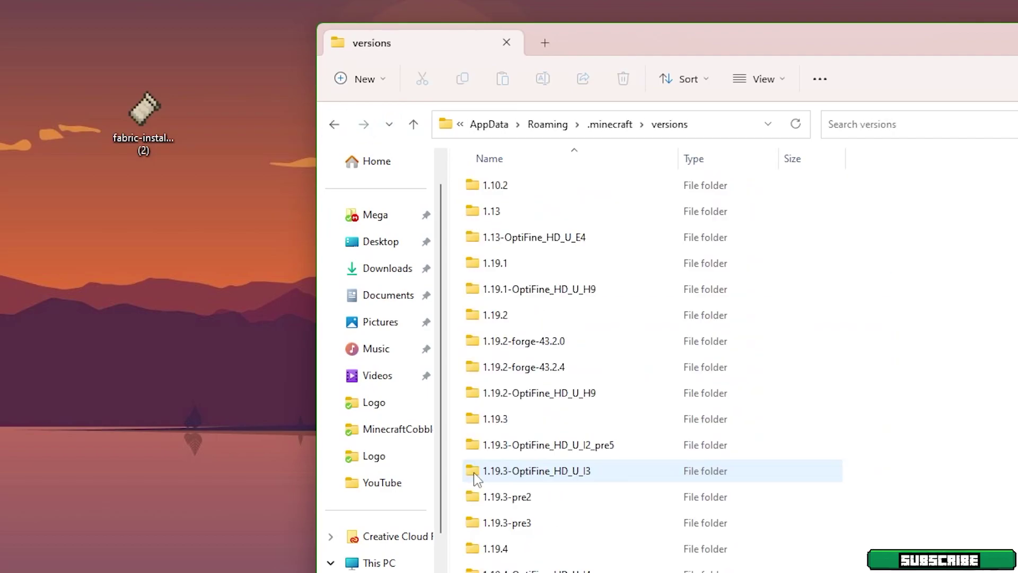
# Run the Fabric installer and pick Minecraft 1.20-pre6 with snapshots shown
pyautogui.click(154, 133)
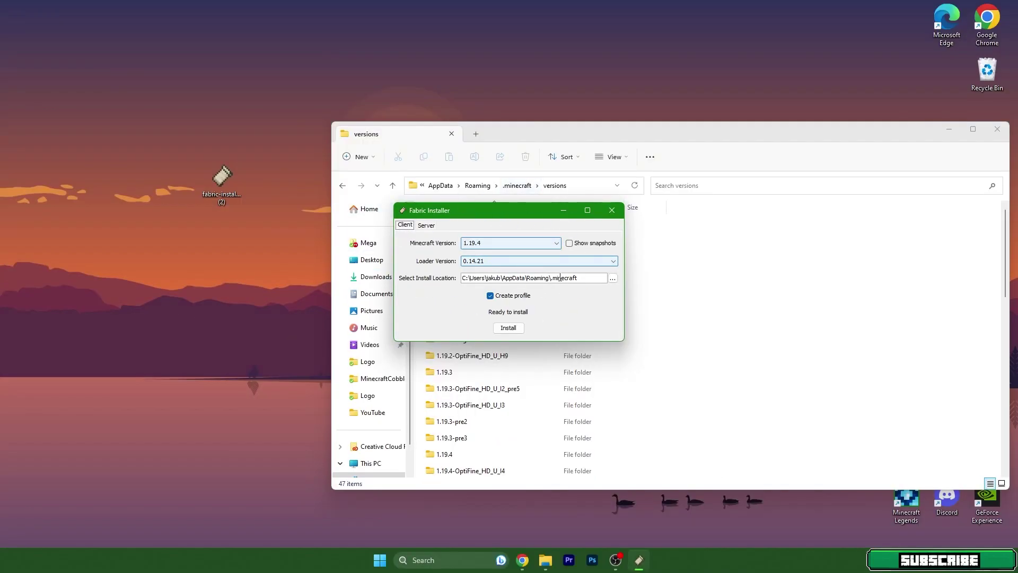
pyautogui.click(566, 243)
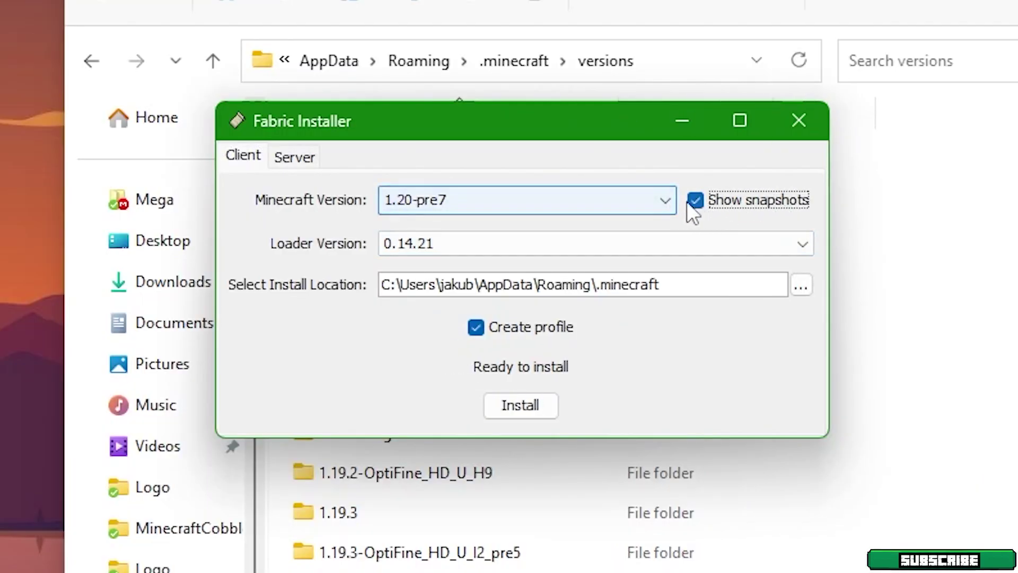
pyautogui.click(491, 202)
pyautogui.click(444, 242)
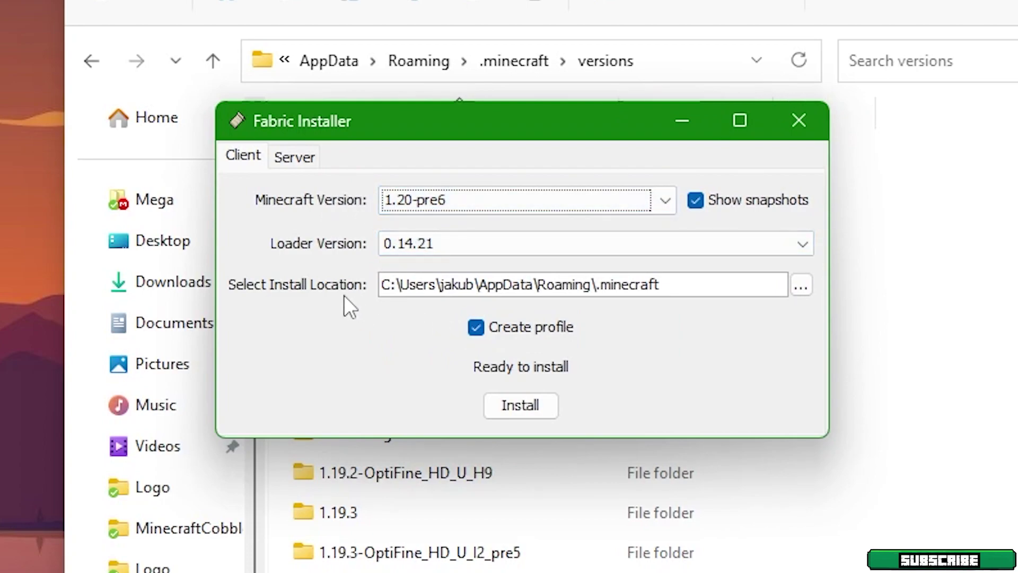
# Toggle Show snapshots off and on repeatedly, ending with 1.20-pre6 selected again
pyautogui.click(710, 201)
pyautogui.click(427, 207)
pyautogui.click(431, 202)
pyautogui.click(640, 200)
pyautogui.click(485, 200)
pyautogui.click(444, 243)
pyautogui.click(695, 200)
pyautogui.click(524, 206)
pyautogui.click(433, 227)
pyautogui.click(695, 200)
pyautogui.click(482, 207)
pyautogui.click(424, 243)
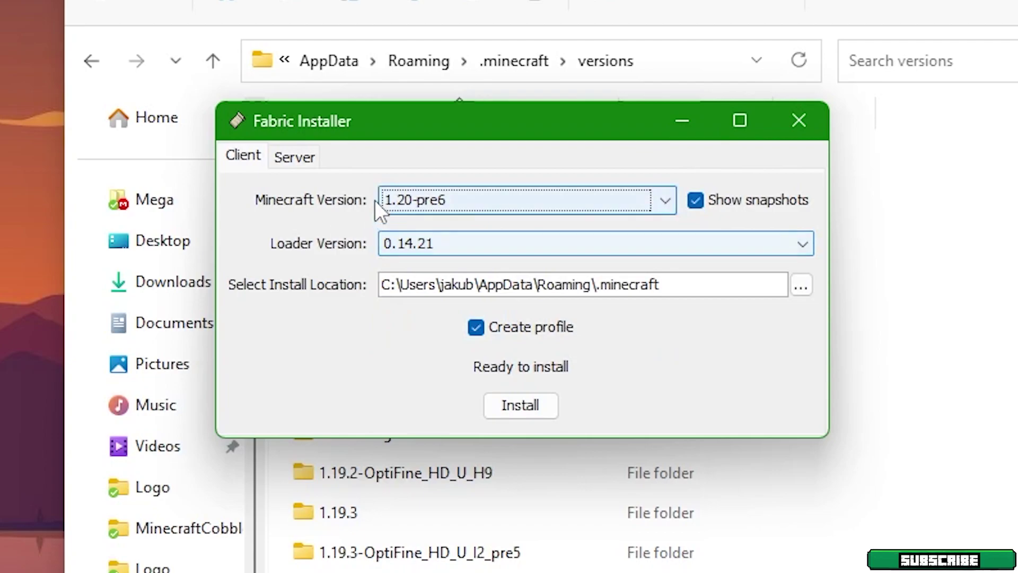
# Install Fabric Loader 0.14.21 for 1.20-pre6, dismiss the success message, and close the installer
pyautogui.click(527, 406)
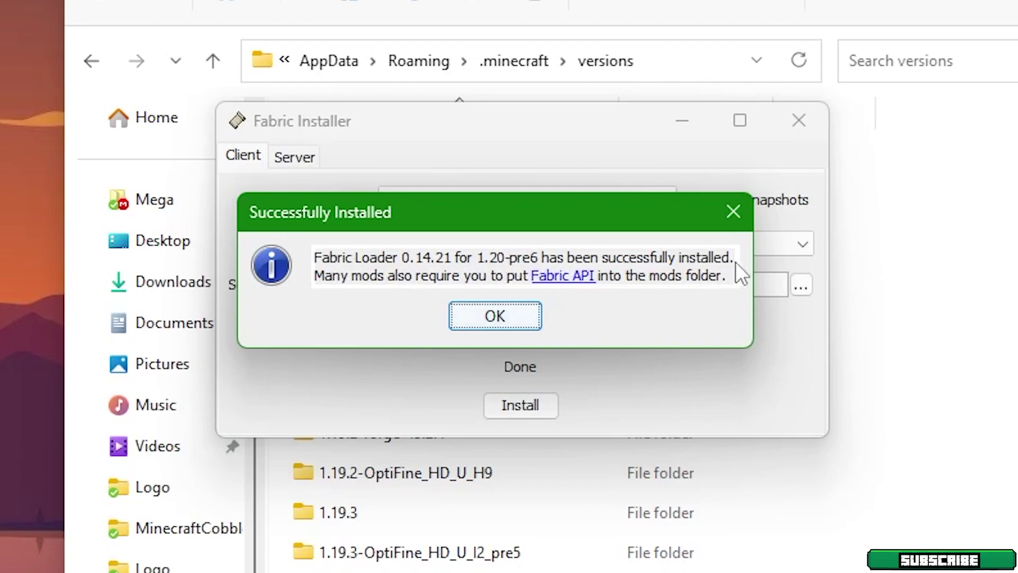
pyautogui.click(504, 314)
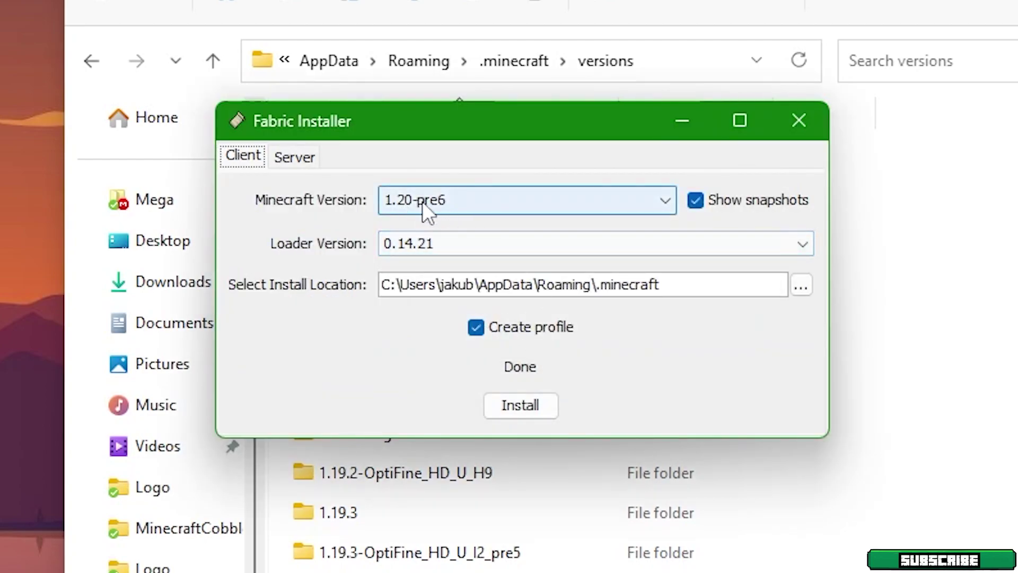
pyautogui.click(795, 125)
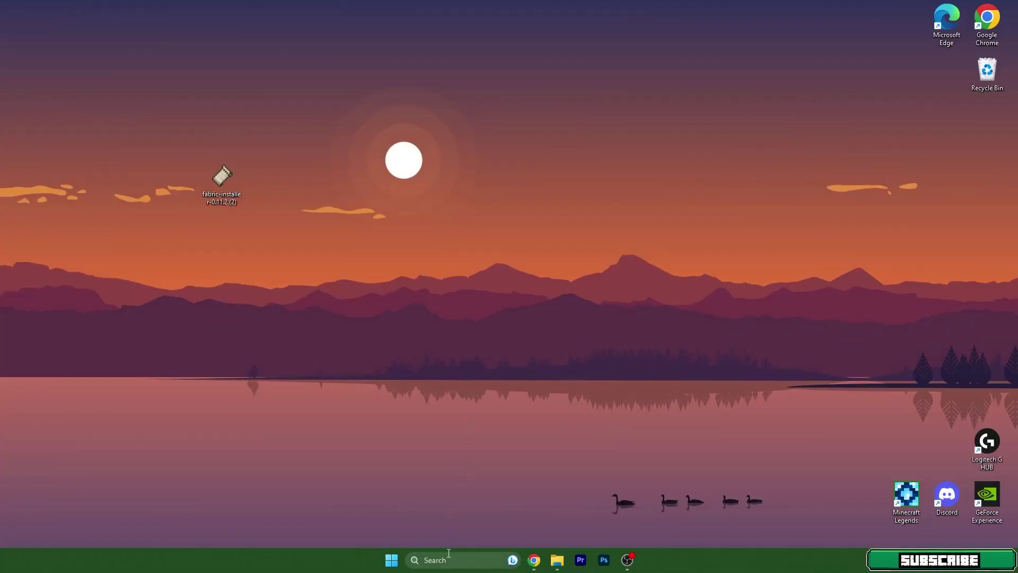
# Start the Minecraft Launcher from the Start menu and view the Installations list
pyautogui.click(391, 560)
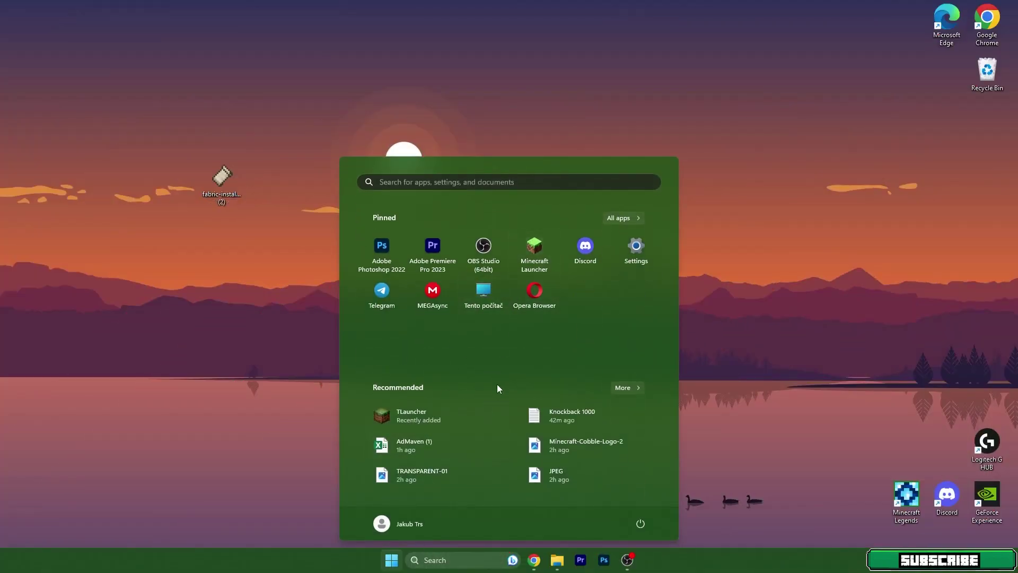
pyautogui.click(531, 250)
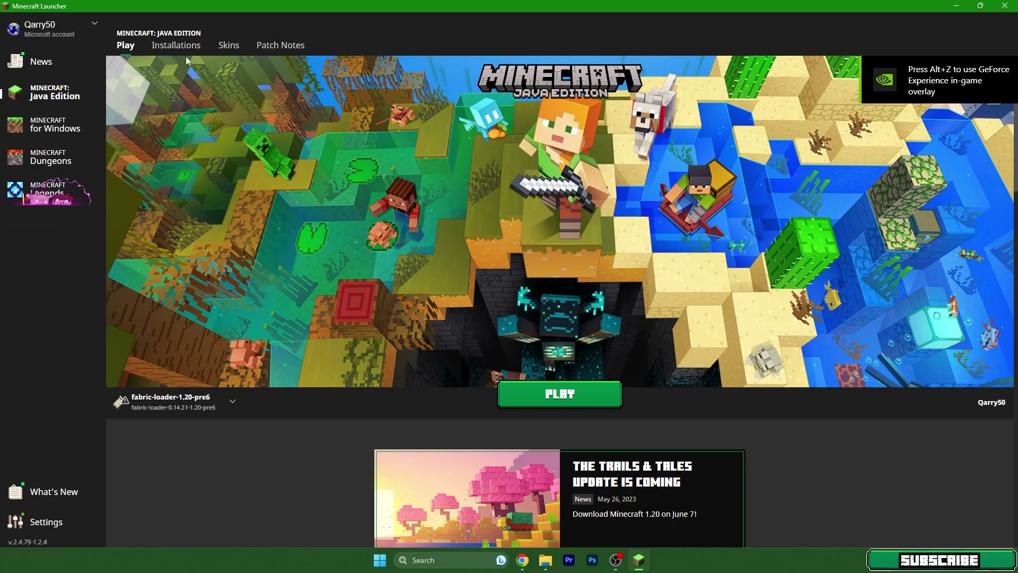
pyautogui.click(181, 46)
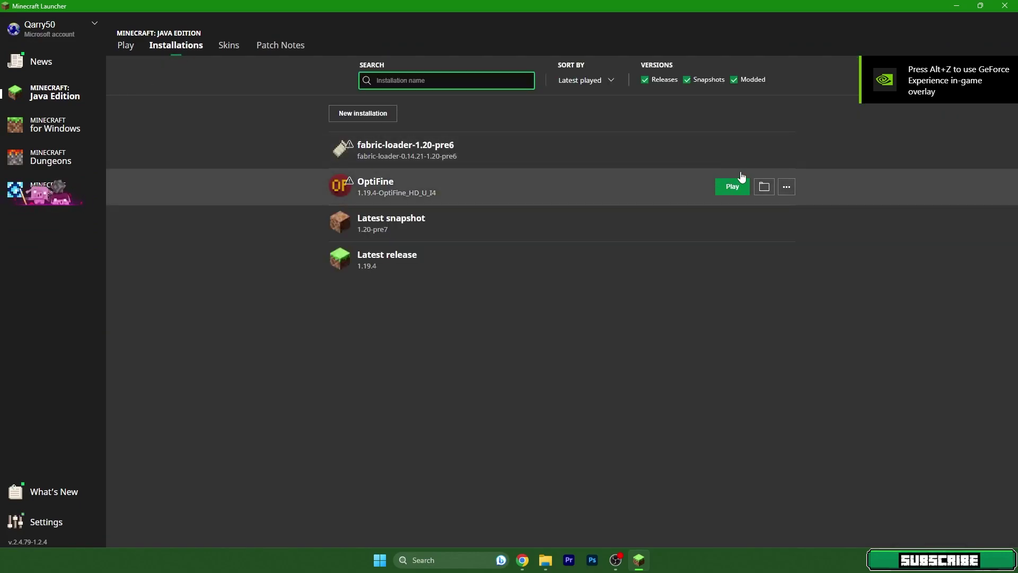
# Change the fabric-loader-1.20-pre6 JVM argument from -Xmx2G to -Xmx8G and save
pyautogui.click(784, 152)
pyautogui.click(782, 172)
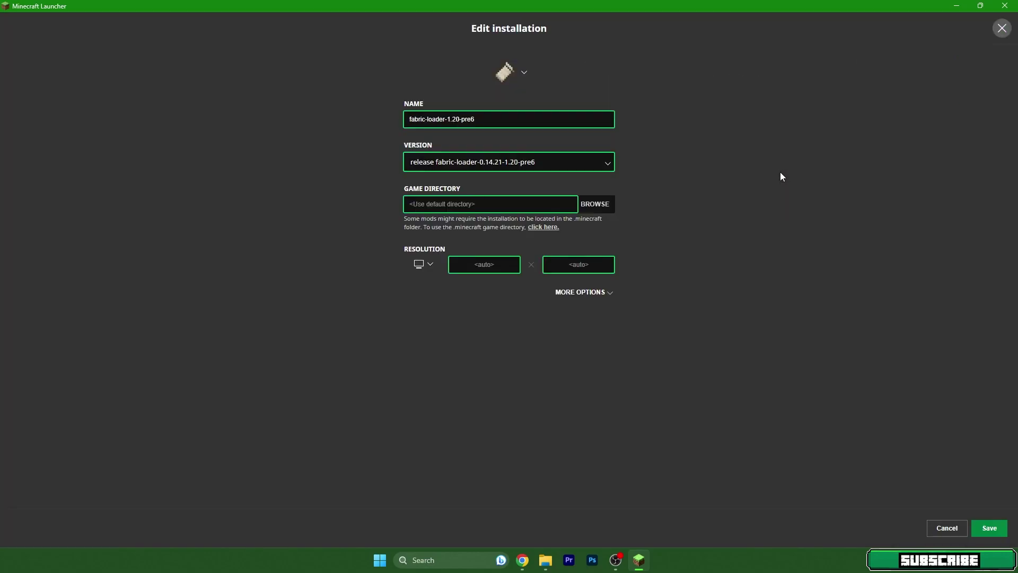
pyautogui.click(580, 293)
pyautogui.click(427, 363)
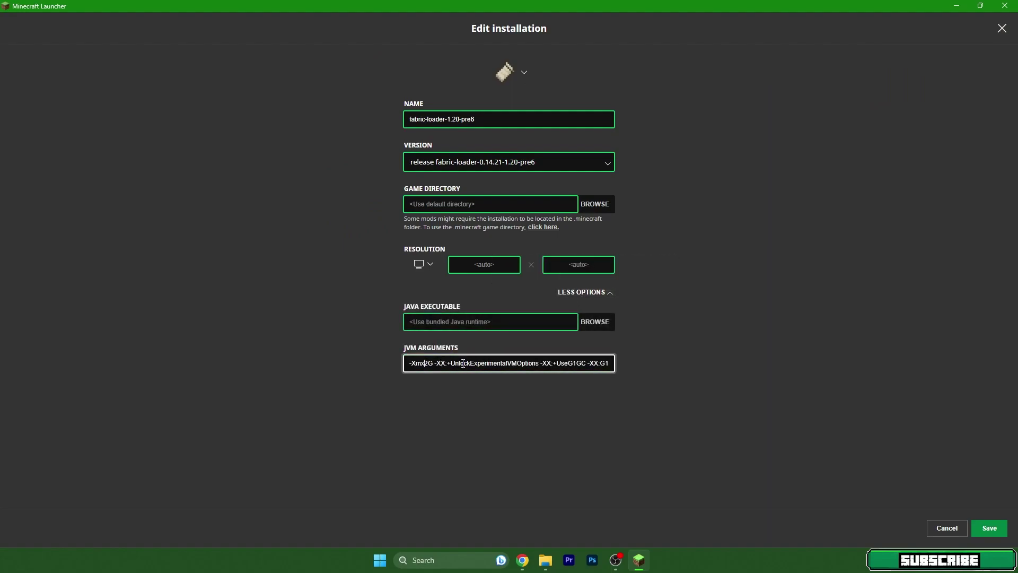
pyautogui.press('BackSpace')
pyautogui.write('8')
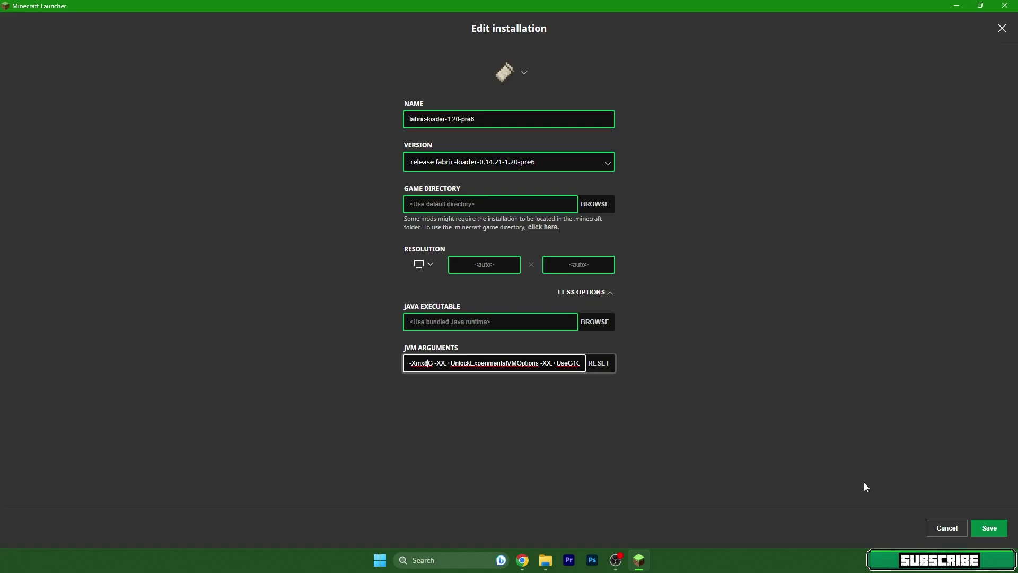
pyautogui.click(1000, 529)
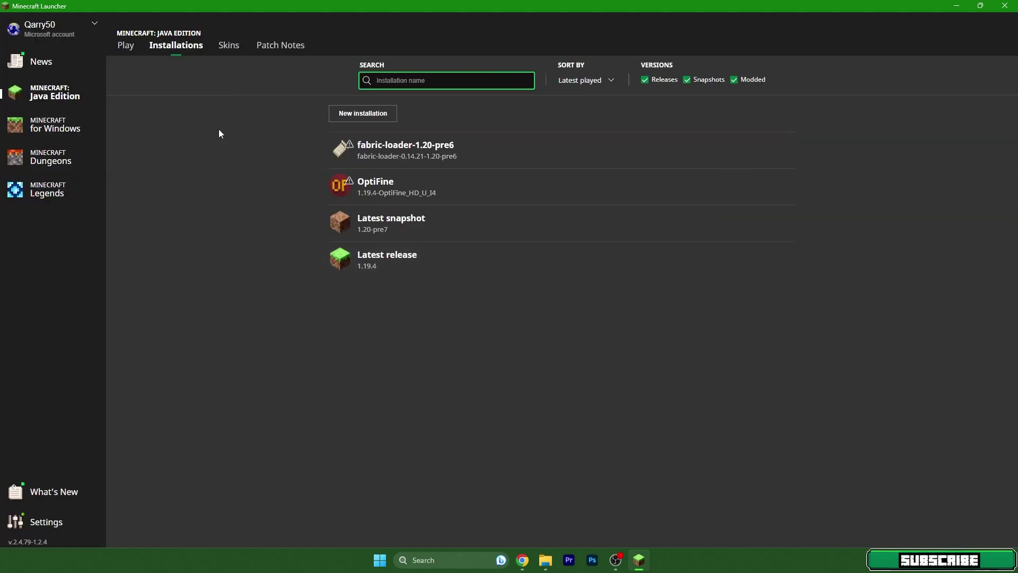
# Select the fabric-loader-1.20-pre6 installation on the Play page and launch the game
pyautogui.click(125, 45)
pyautogui.click(176, 45)
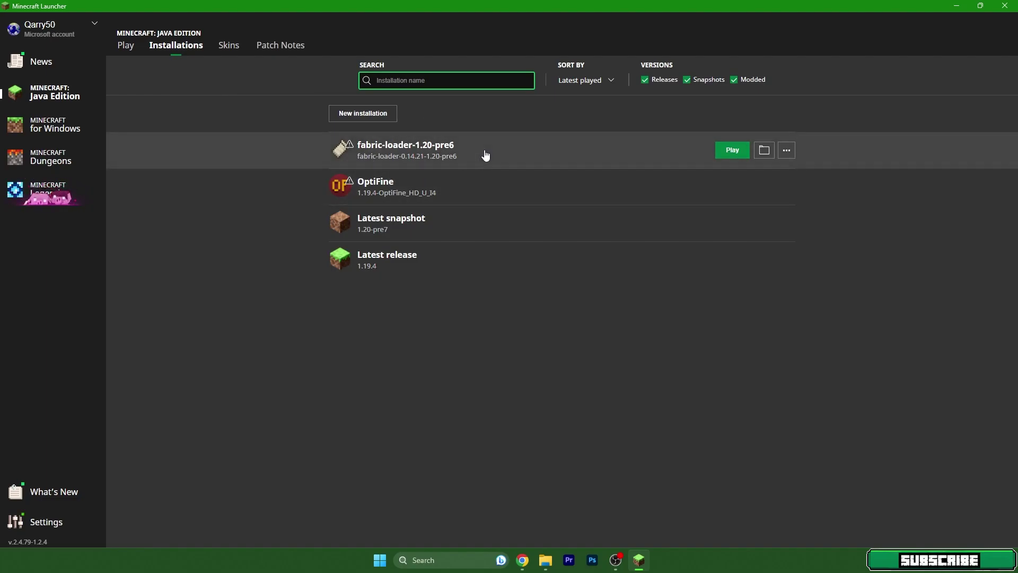
pyautogui.click(127, 47)
pyautogui.click(162, 403)
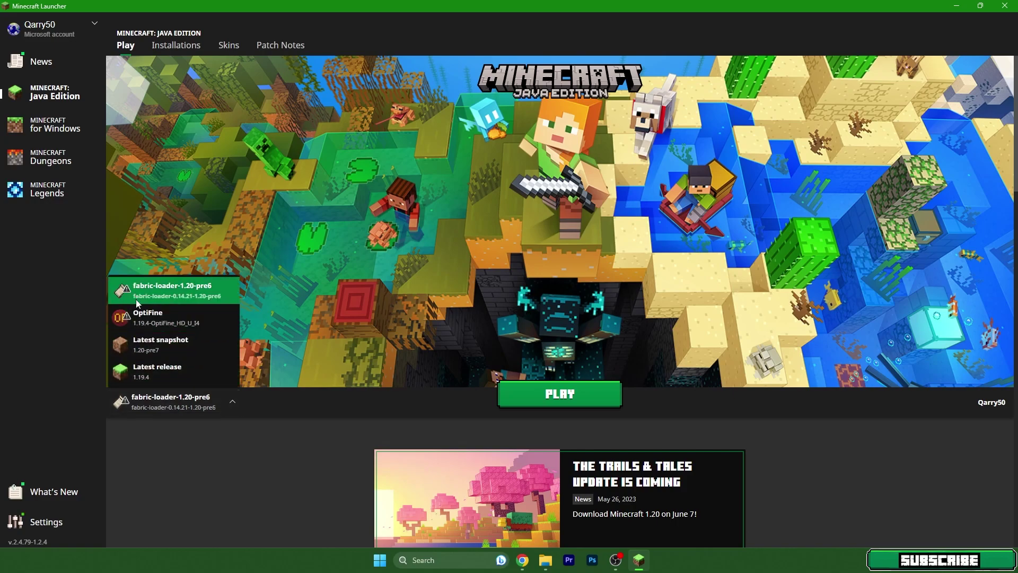
pyautogui.click(187, 290)
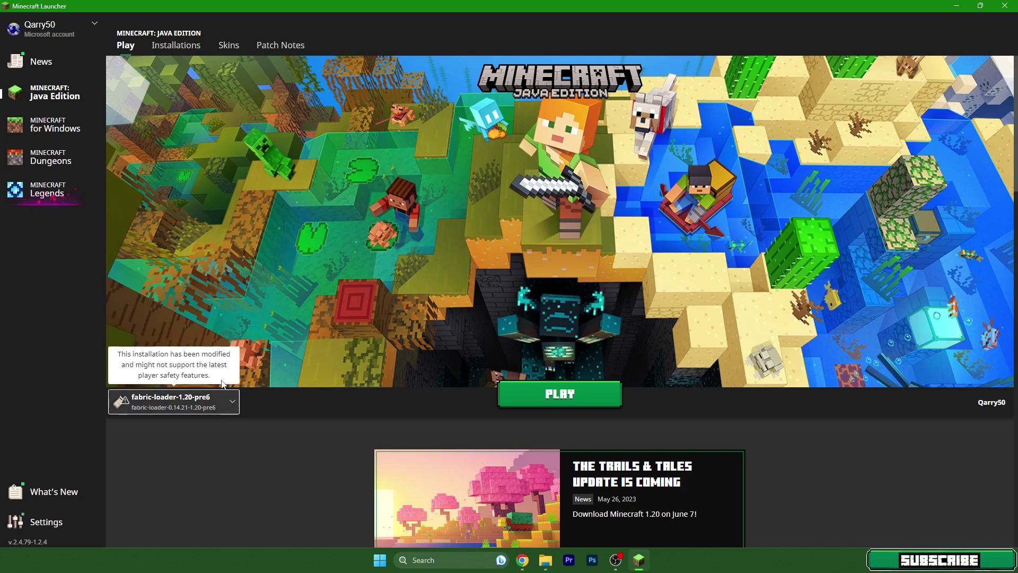
pyautogui.click(561, 397)
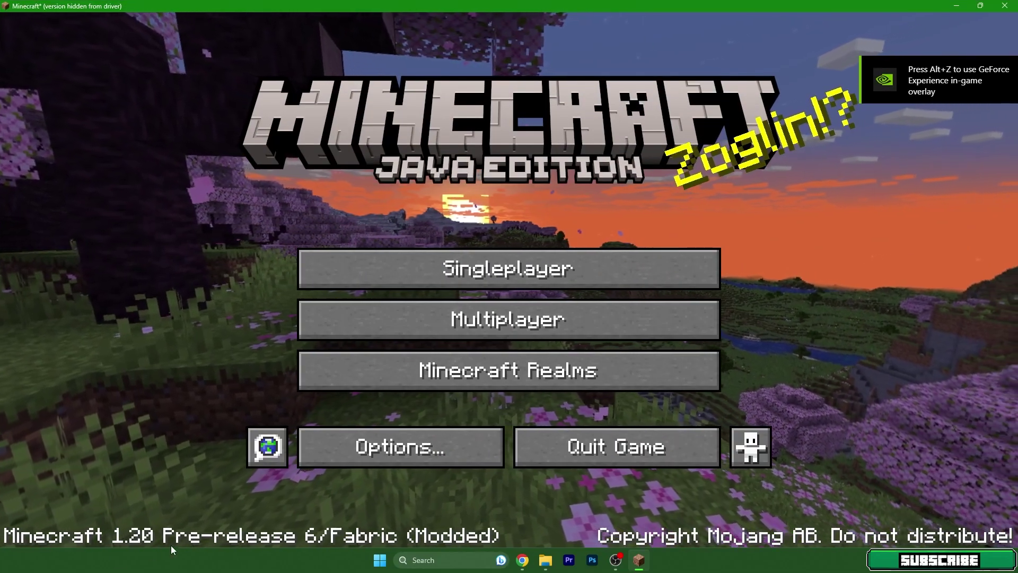
# Open a world from the Singleplayer list and pause with Esc once it loads
pyautogui.click(447, 278)
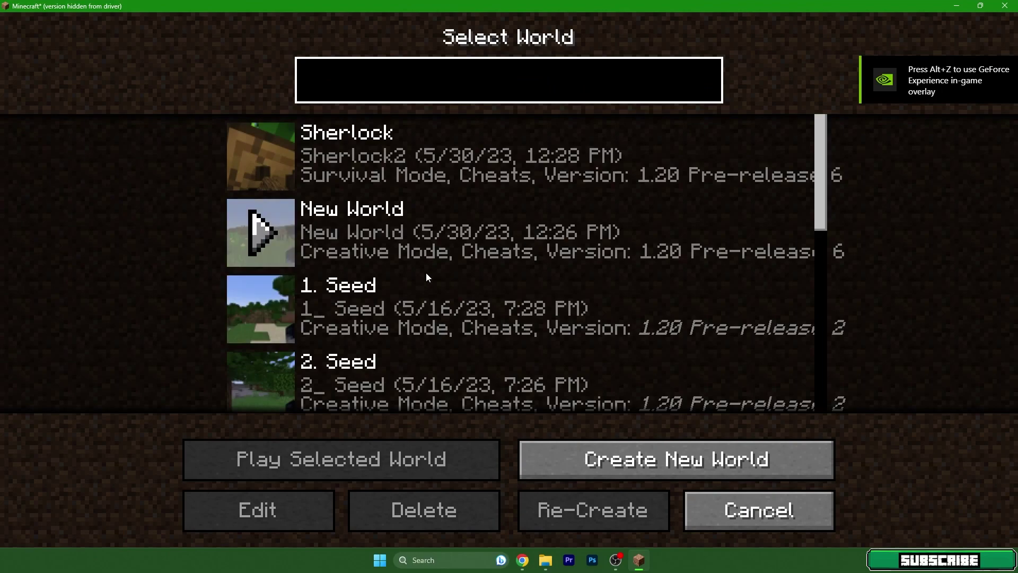
pyautogui.doubleClick(447, 169)
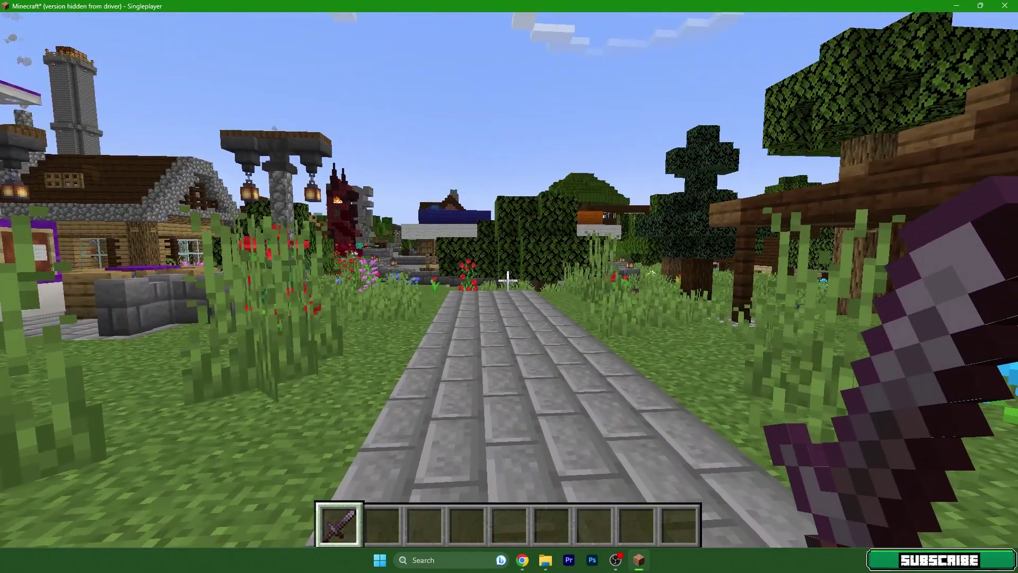
pyautogui.press('Escape')
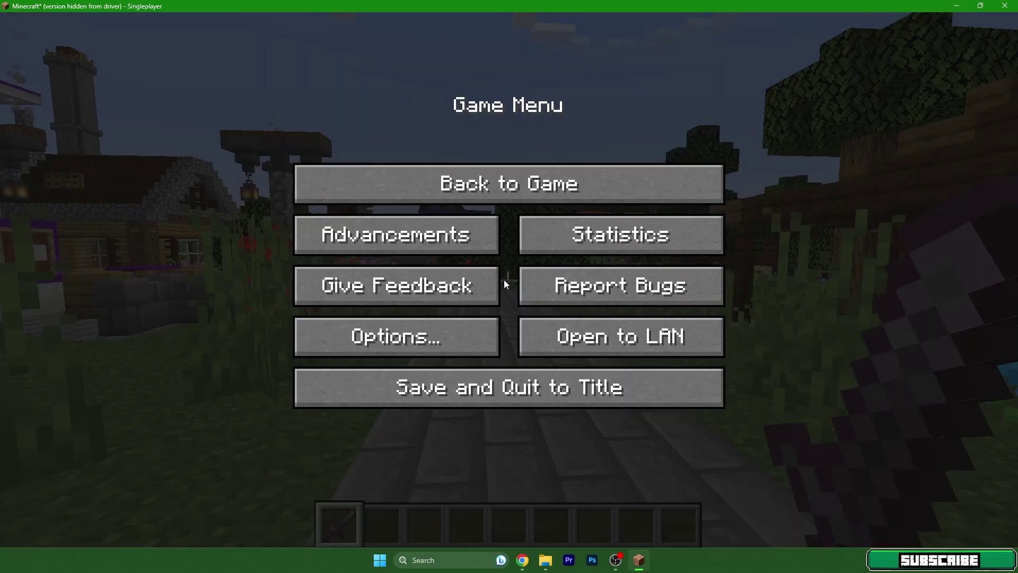
# Enable shaders, choose Sildur's Vibrant Shaders v1.40 Extreme, apply it, and return to the game
pyautogui.click(424, 339)
pyautogui.click(330, 270)
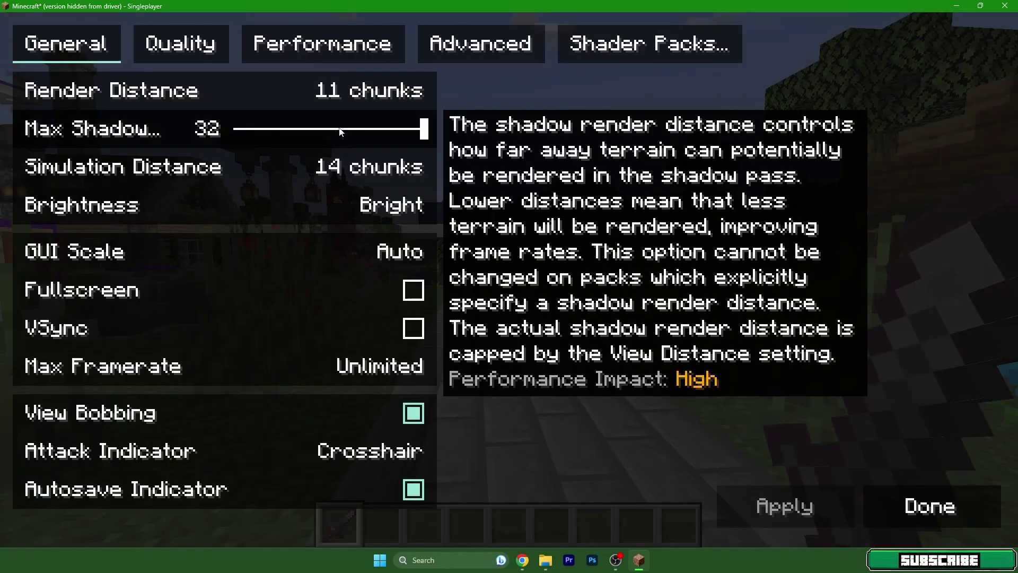
pyautogui.click(621, 52)
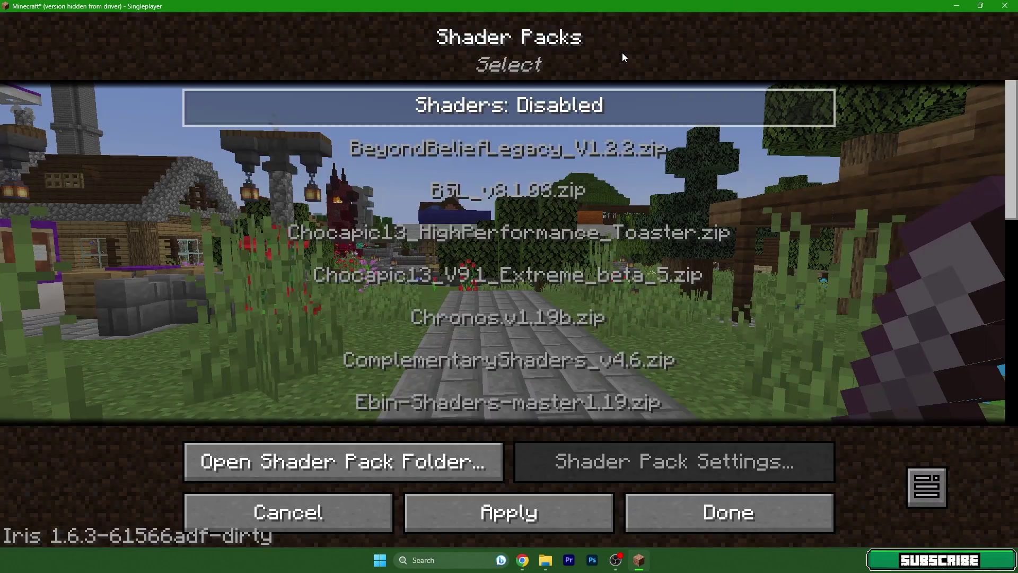
pyautogui.click(480, 106)
pyautogui.scroll(-10, 522, 296)
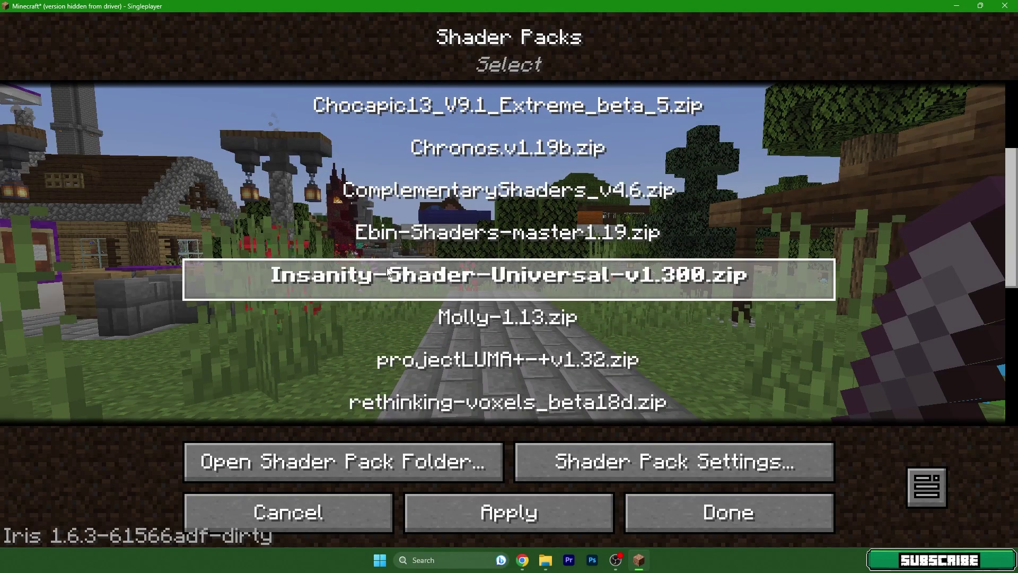
pyautogui.click(493, 300)
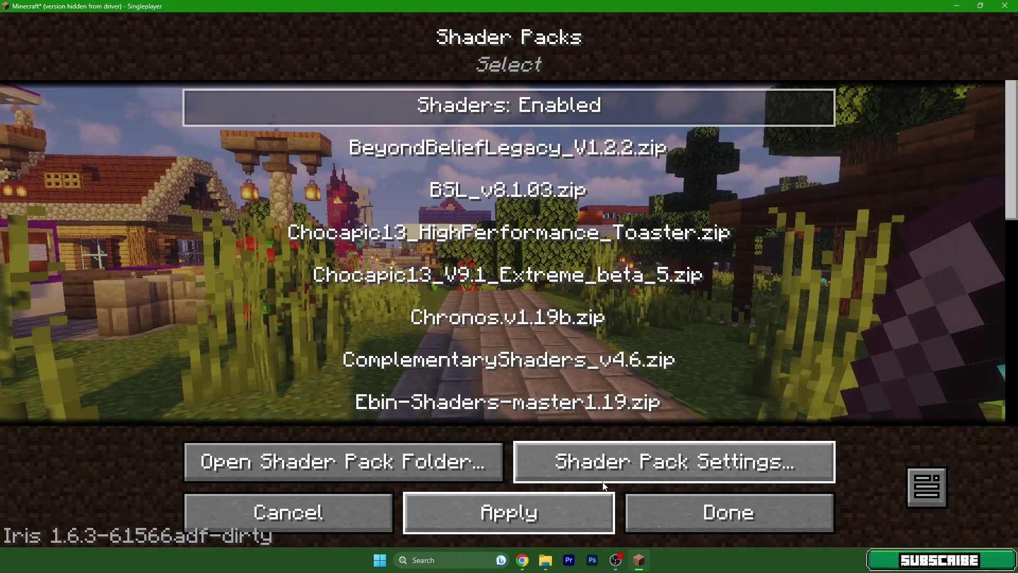
pyautogui.click(695, 507)
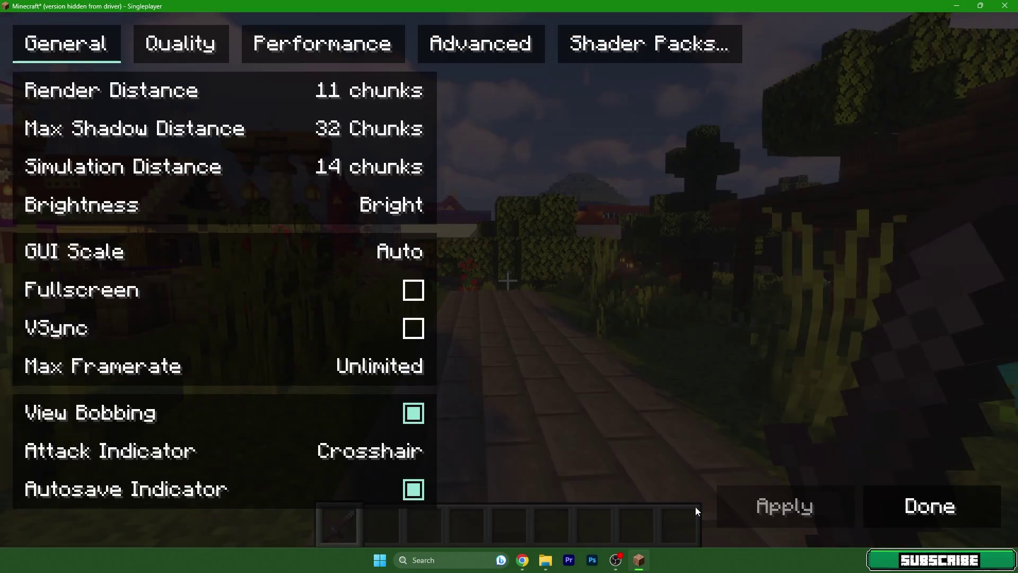
pyautogui.press('Escape')
pyautogui.press('Escape')
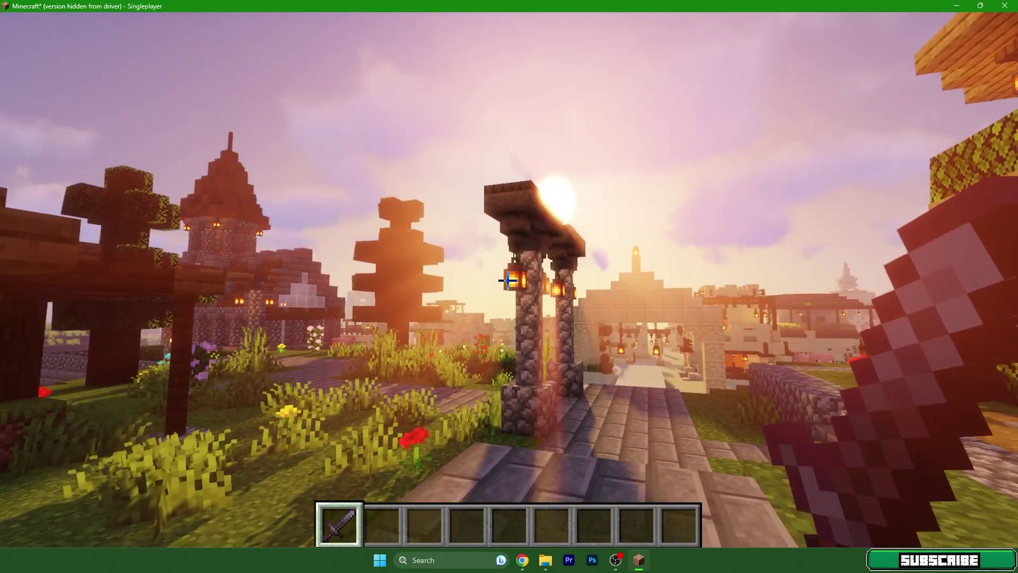
# Check the F3 screen lists Sildur's Extreme shaderpack, then walk forward into the desert village
pyautogui.press('F3')
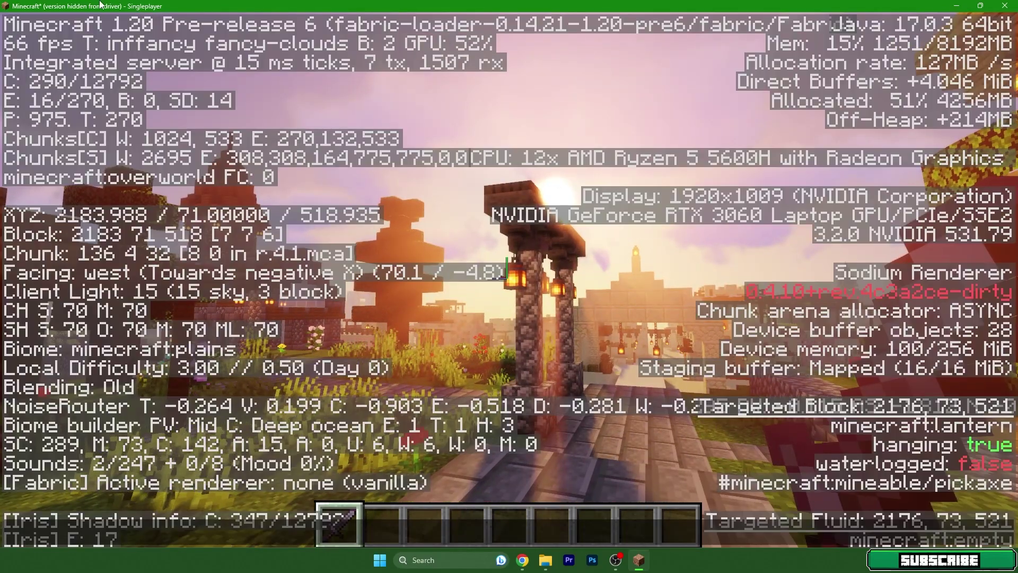
pyautogui.moveTo(509, 287)
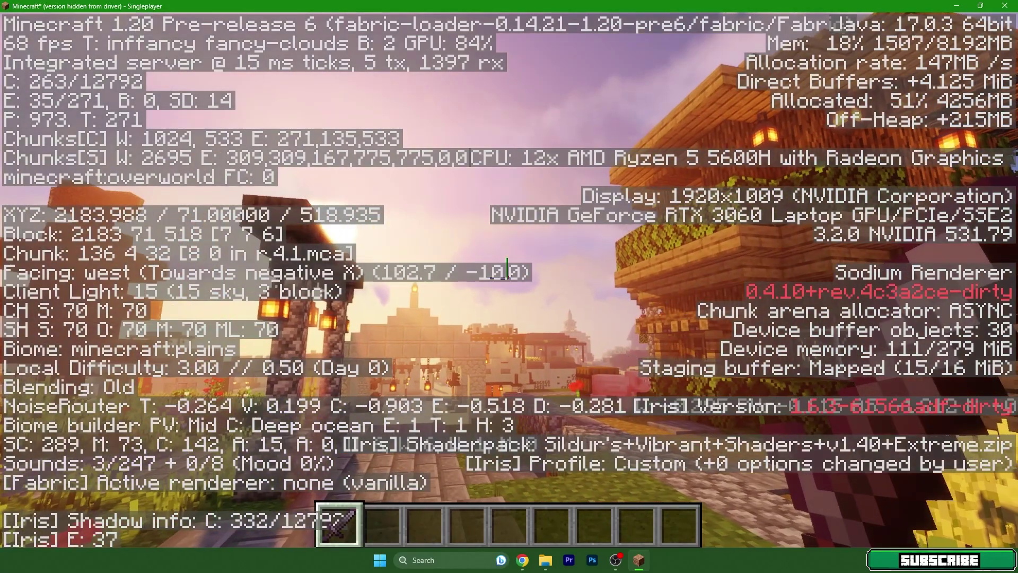
pyautogui.press('F3')
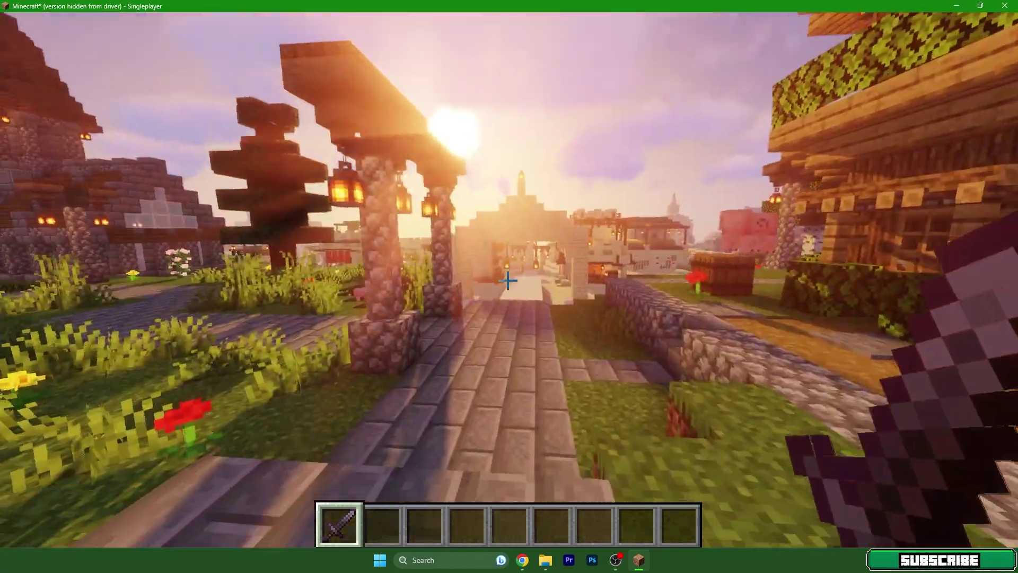
pyautogui.press('w')
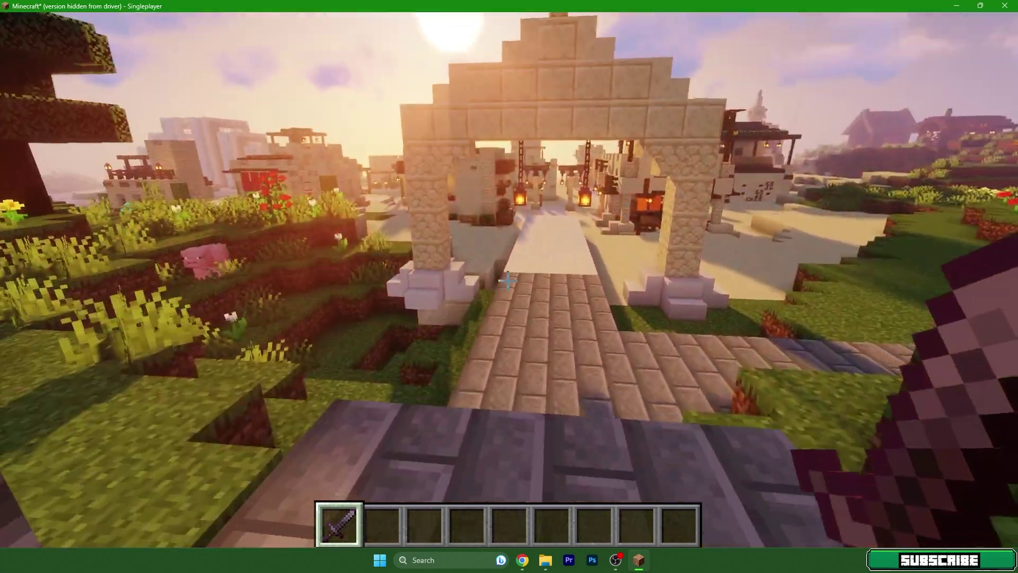
pyautogui.press('w')
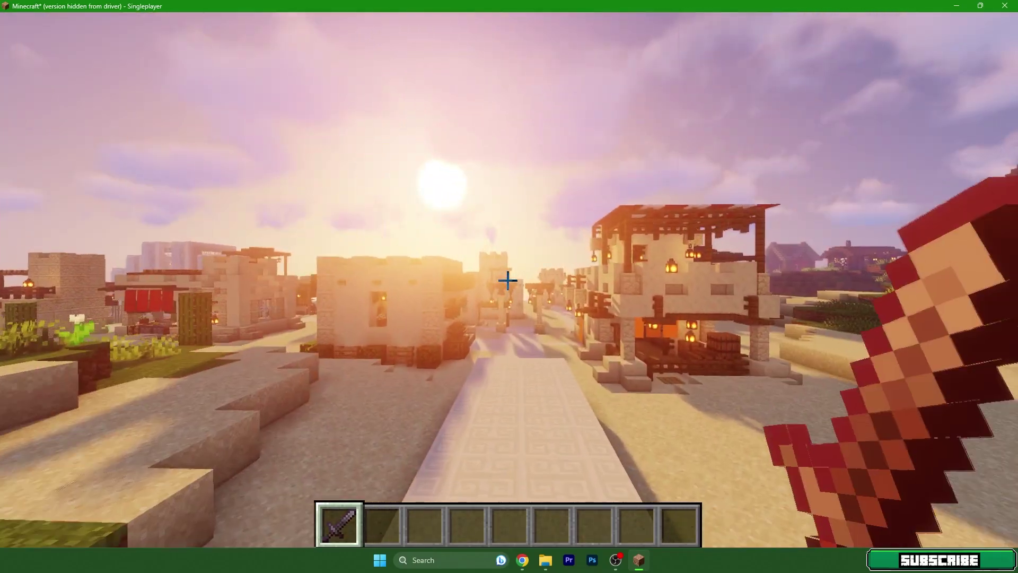